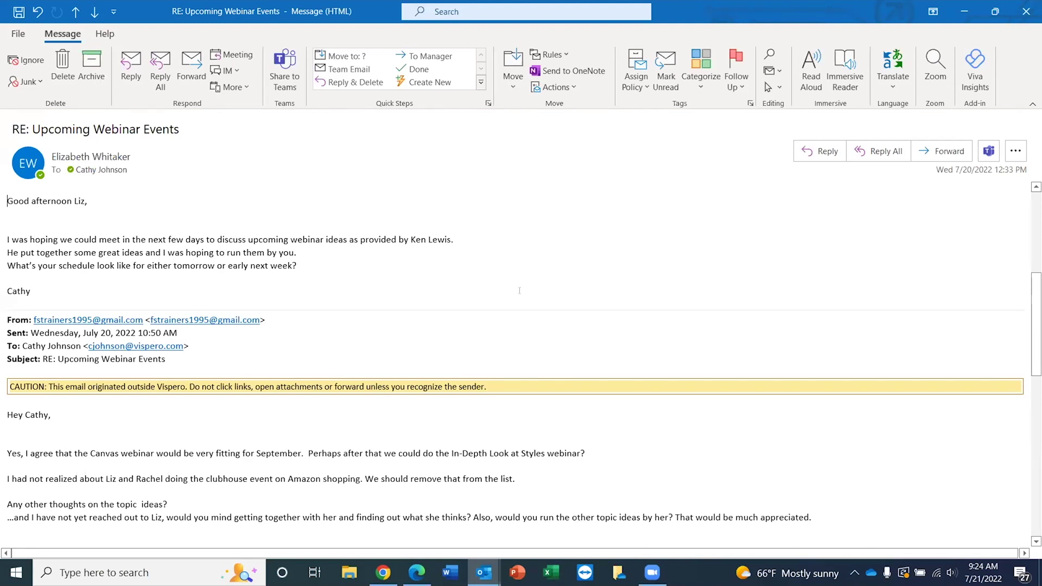
# Open the Custom flag dialog for the webinar email with Ctrl+Shift+G
pyautogui.hotkey('ctrl', 'shift', 'g')
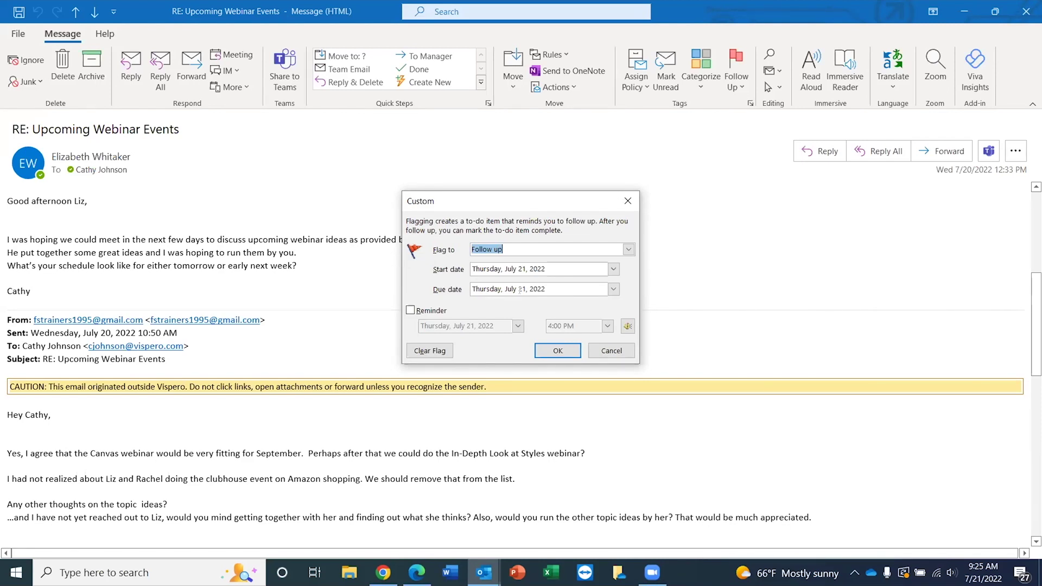
pyautogui.hotkey('alt', 'Down')
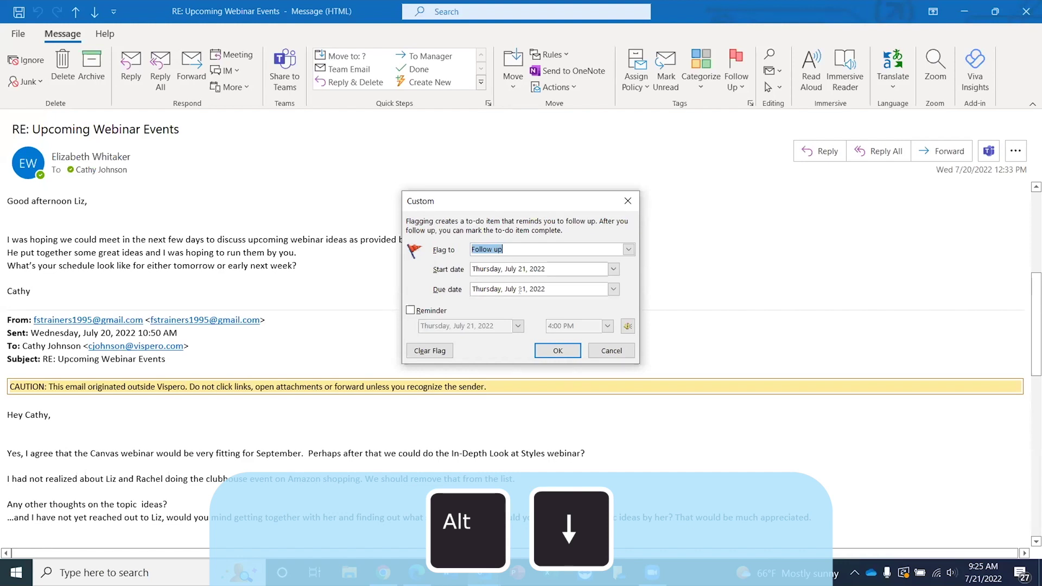
# Change the Flag to label from Follow up to Read
pyautogui.hotkey('alt', 'Down')
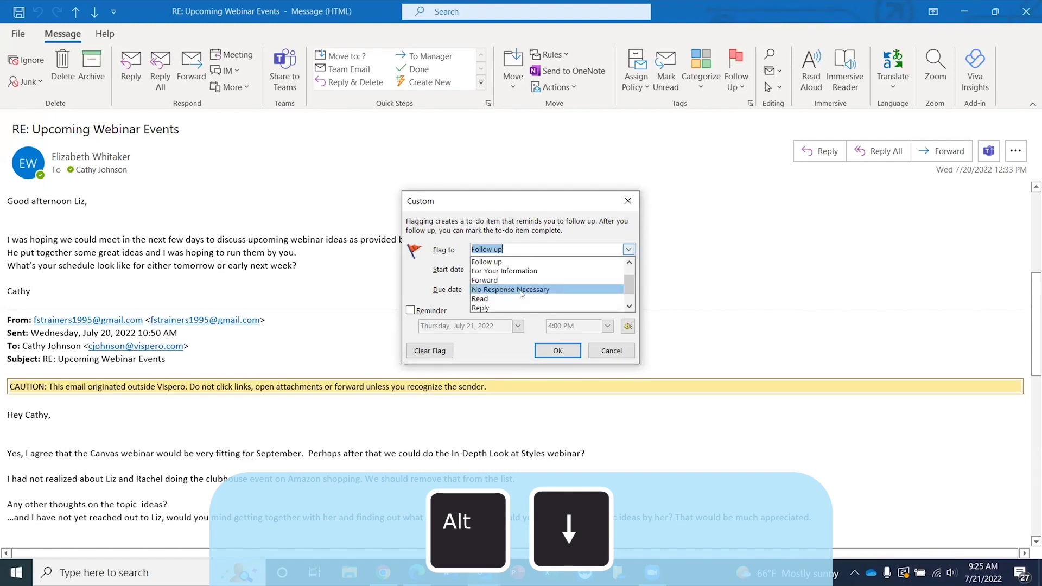
pyautogui.press('Down')
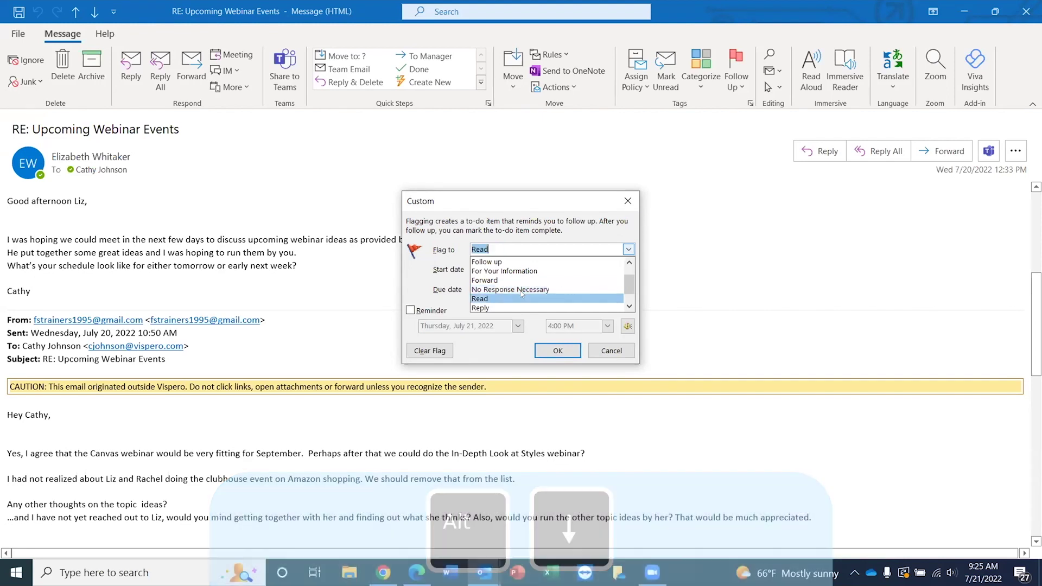
pyautogui.press('Down')
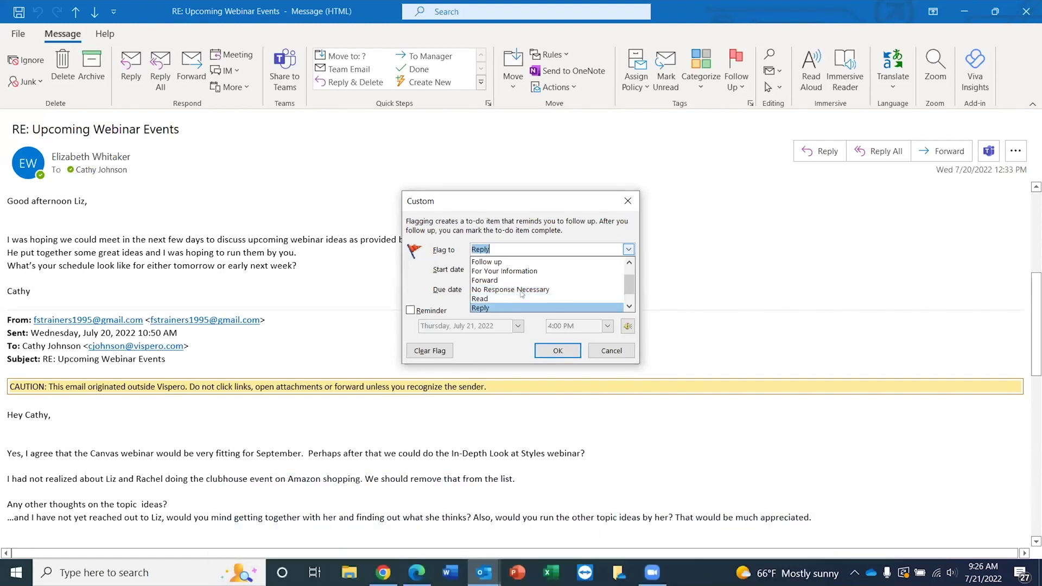
pyautogui.press('Down')
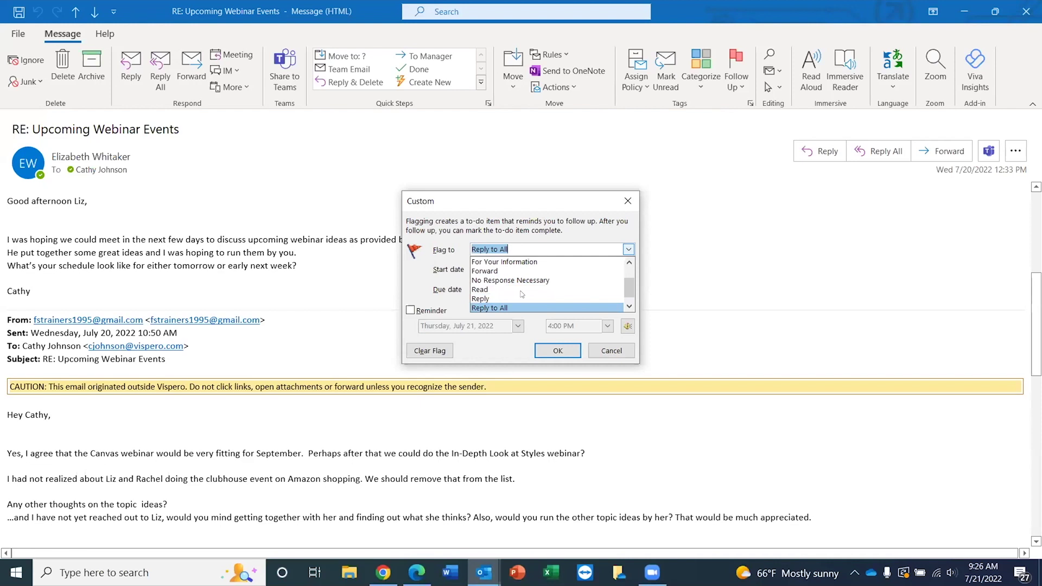
pyautogui.press('Down')
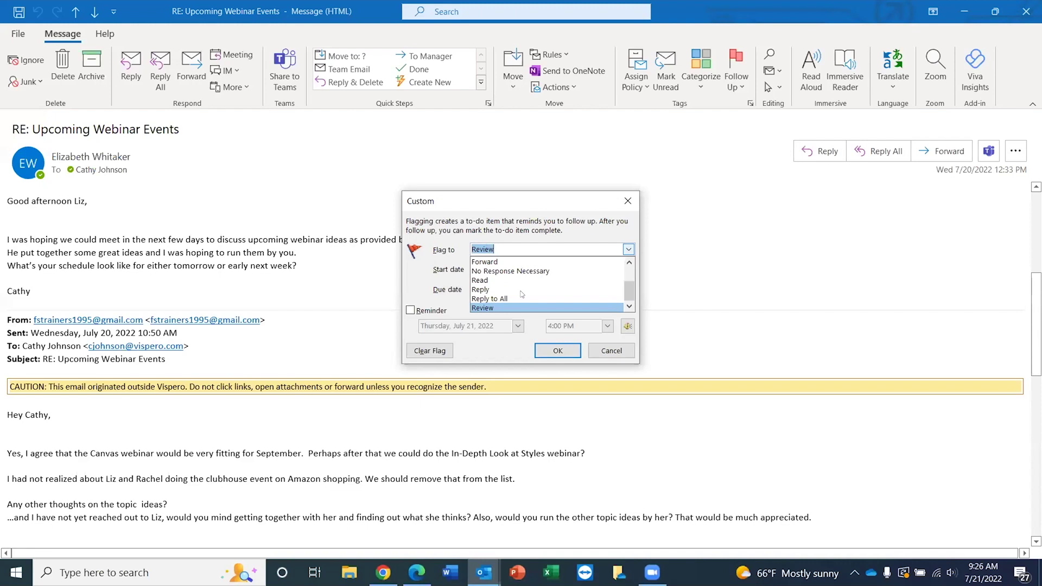
pyautogui.press('Up')
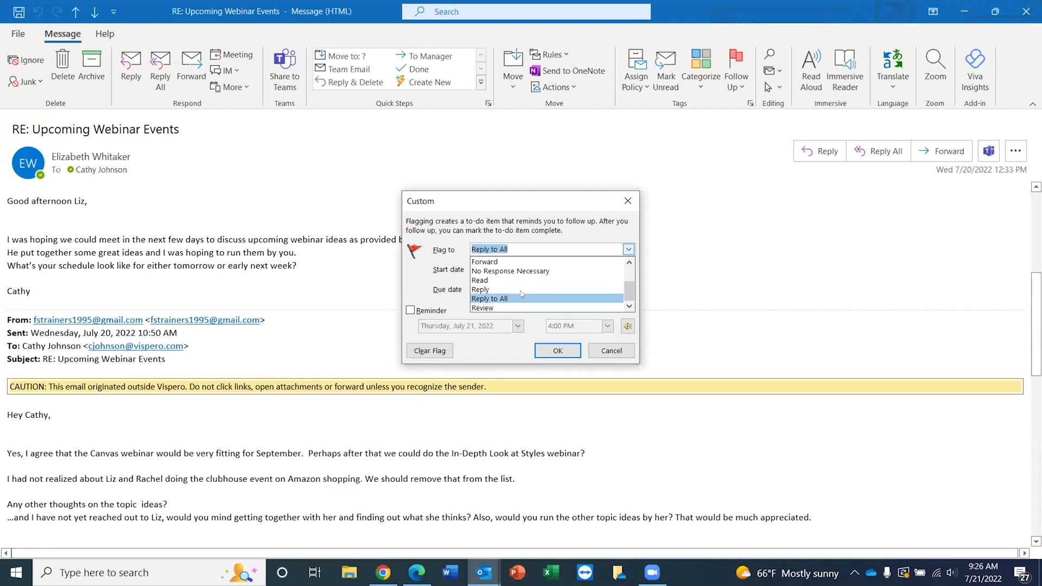
pyautogui.press('Up')
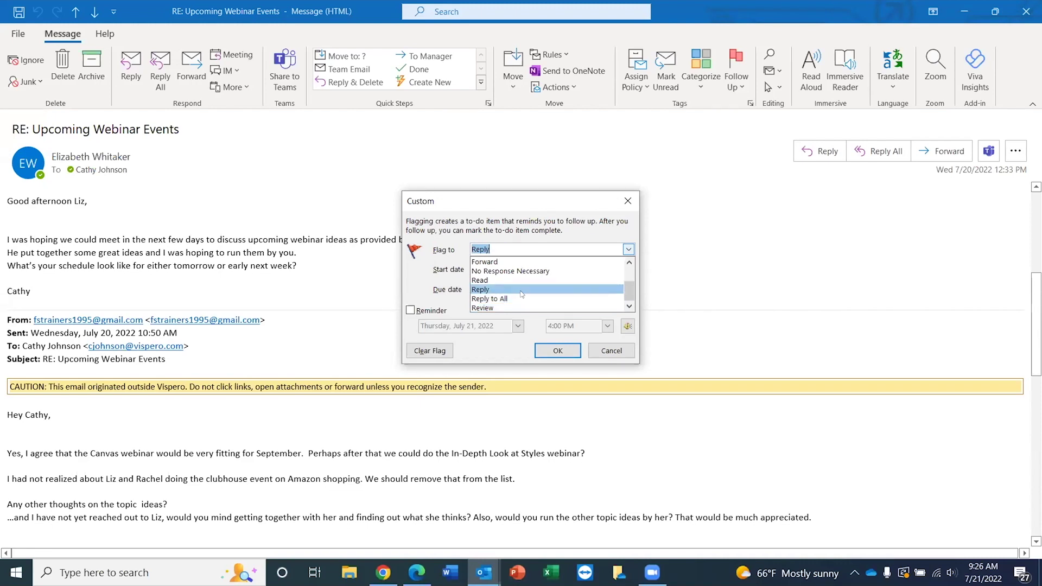
pyautogui.press('Up')
pyautogui.press('Up')
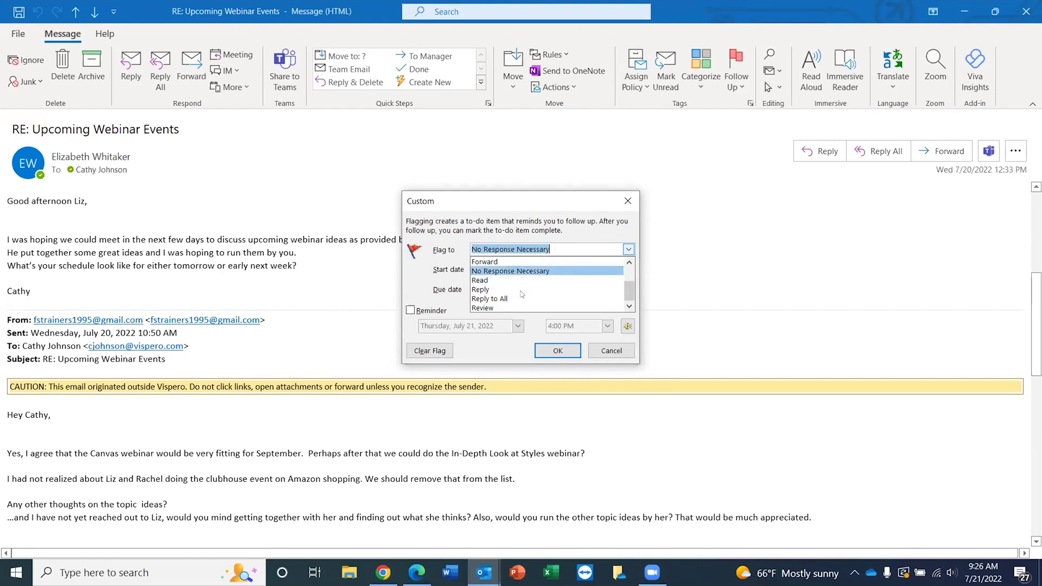
pyautogui.press('Up')
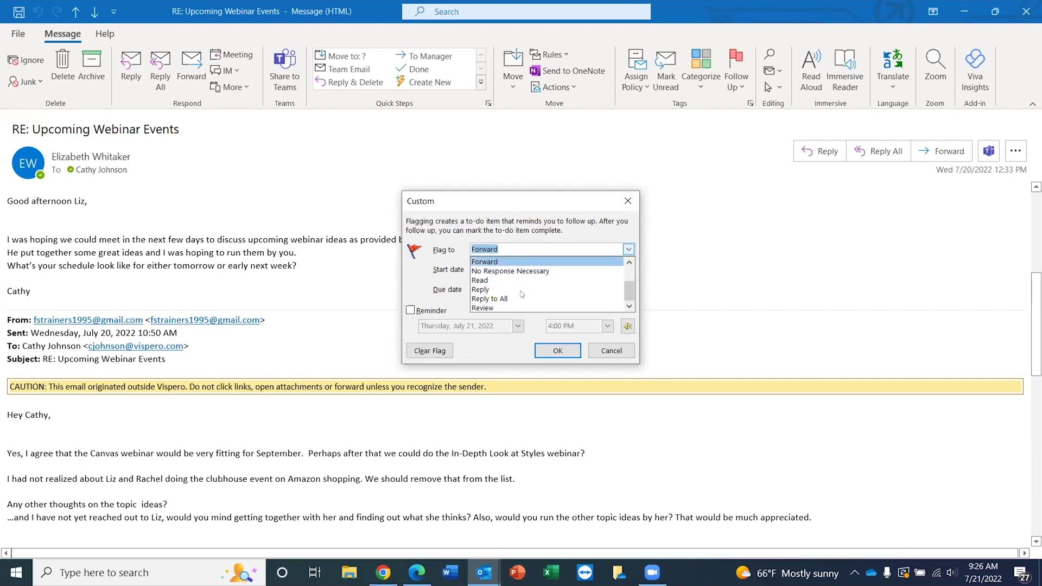
pyautogui.press('Down')
pyautogui.press('Down')
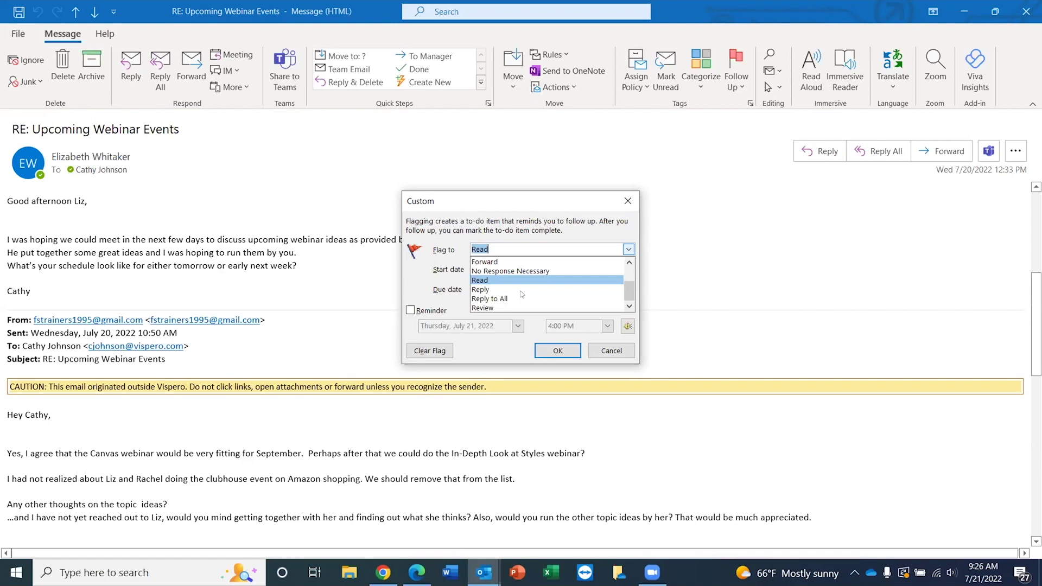
# Change the start date from July 21 to Monday, July 25, 2022, so the due date follows
pyautogui.press('Tab')
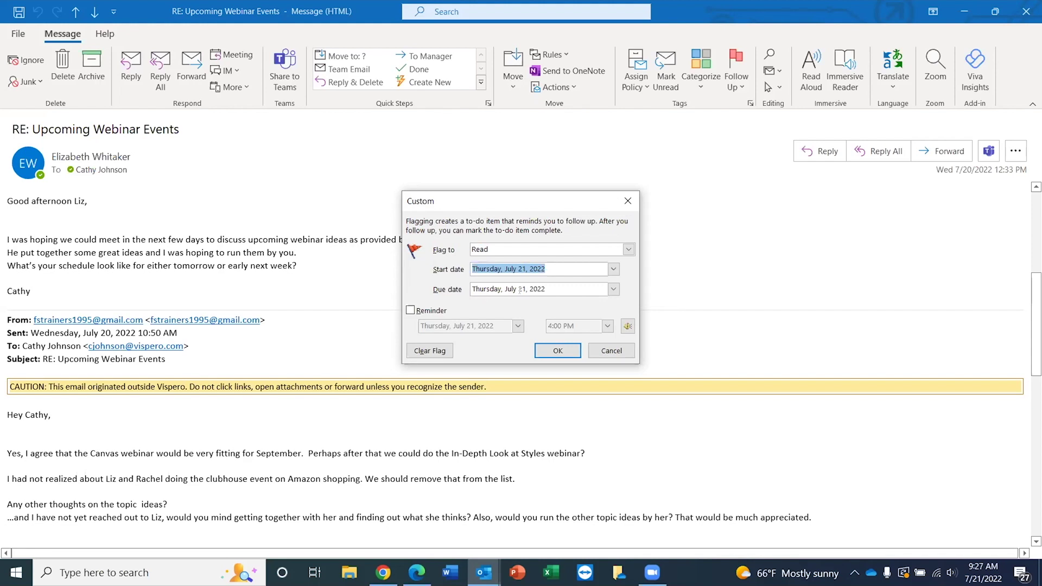
pyautogui.press('Home')
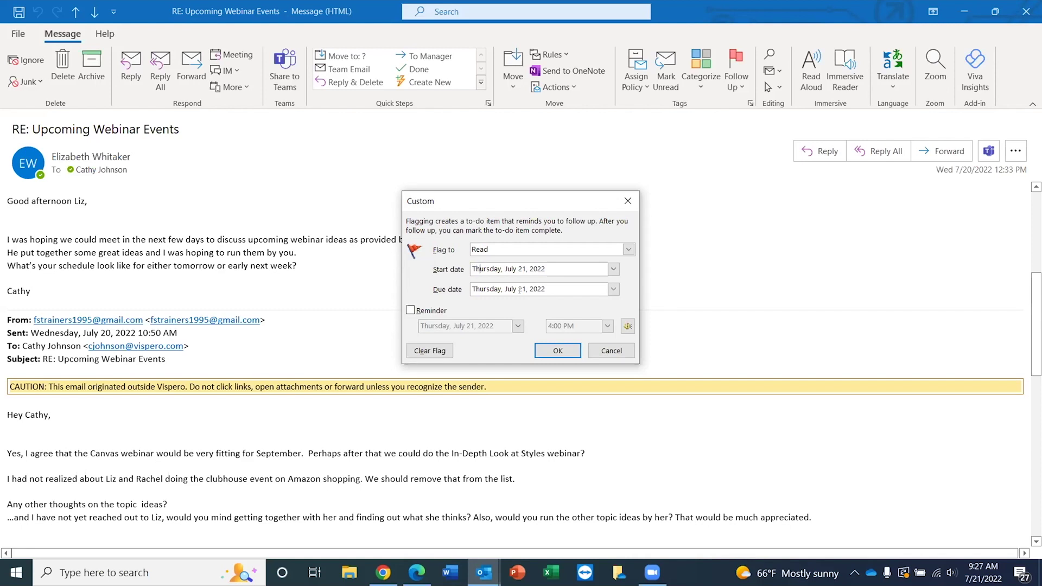
pyautogui.press('Right')
pyautogui.press('Right')
pyautogui.press('Right')
pyautogui.press('Delete')
pyautogui.press('Delete')
pyautogui.write('5')
pyautogui.press('Tab')
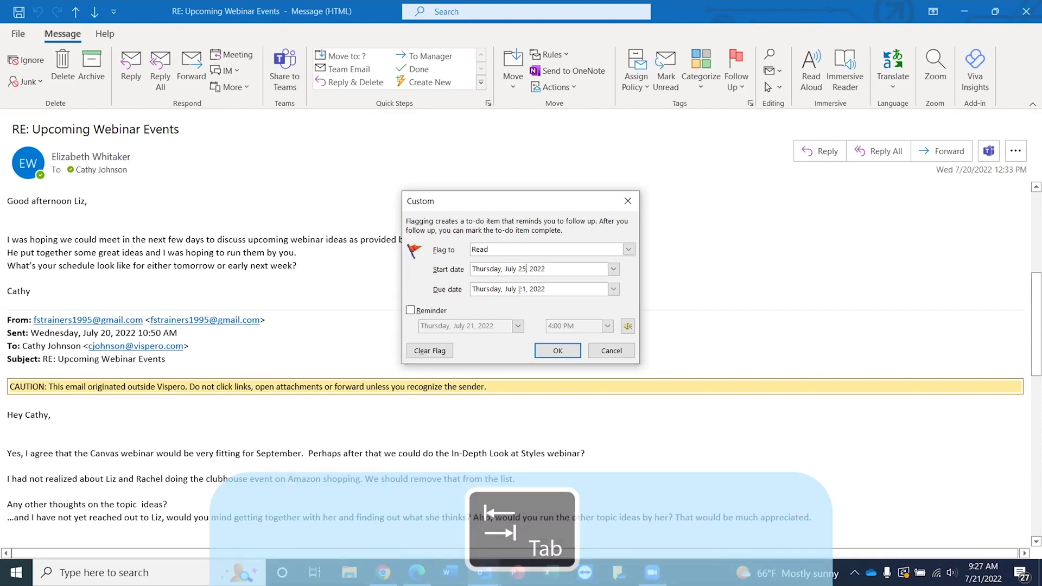
pyautogui.press('Tab')
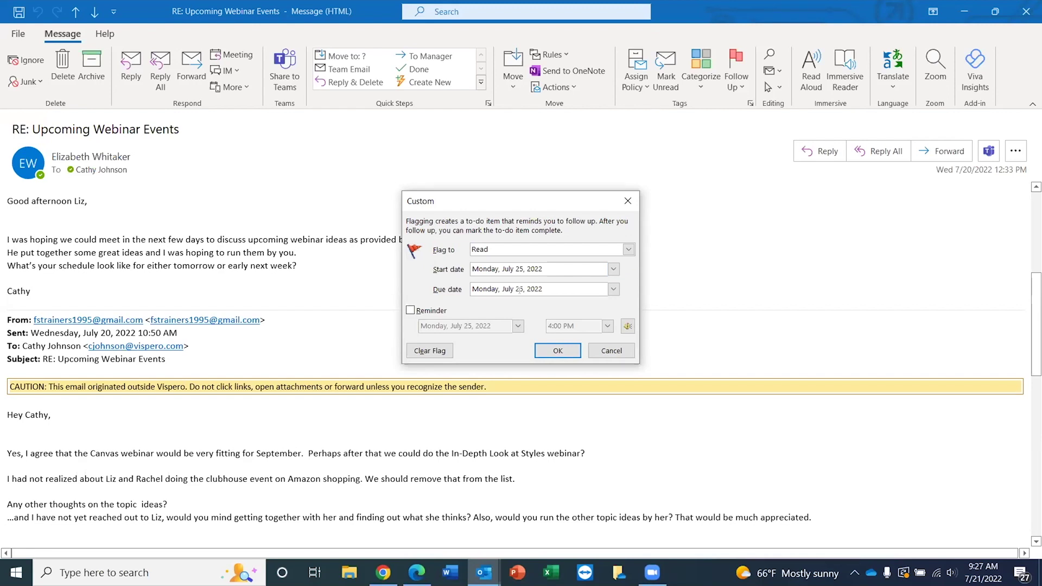
pyautogui.tripleClick(519, 289)
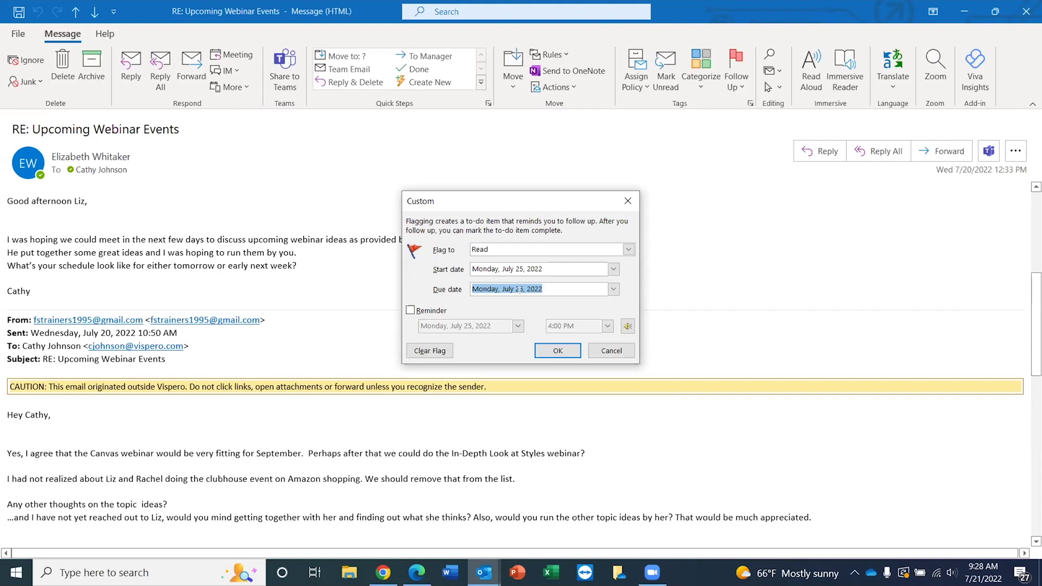
pyautogui.click(519, 289)
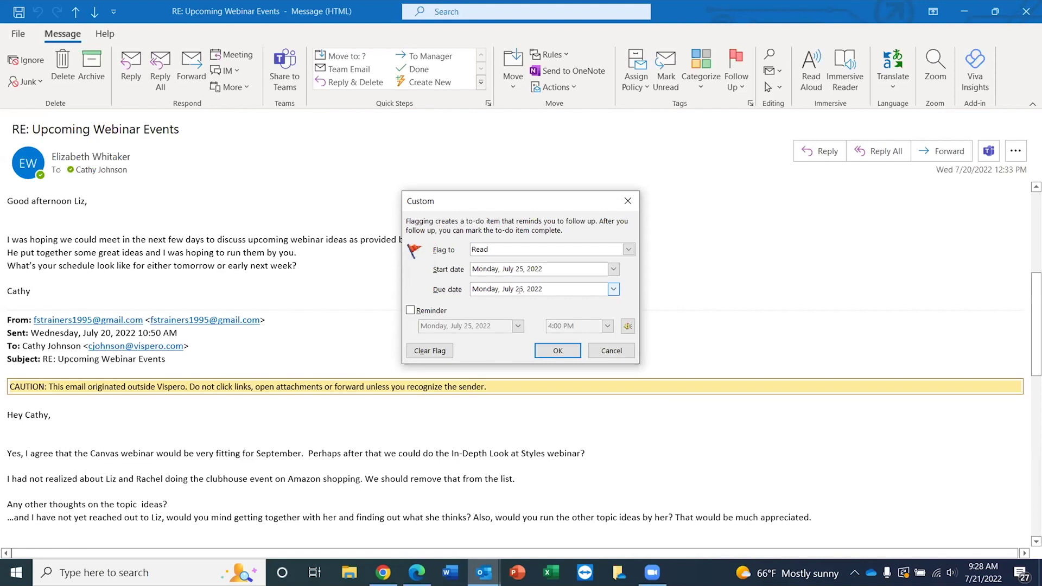
pyautogui.press('Tab')
# Enable the flag reminder with Alt+R, keeping the reminder date July 25, 2022
pyautogui.hotkey('alt', 'r')
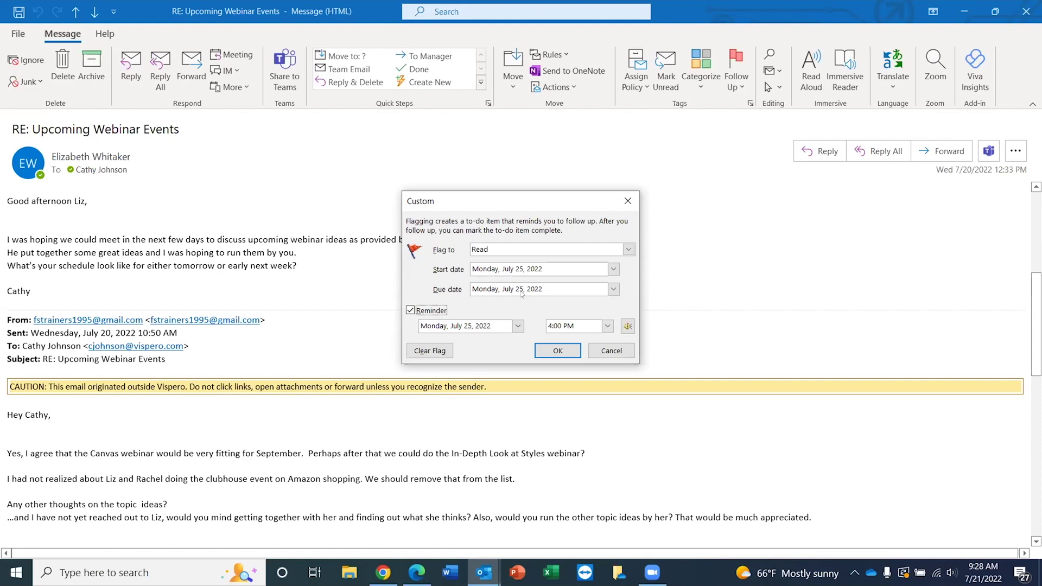
pyautogui.press('Tab')
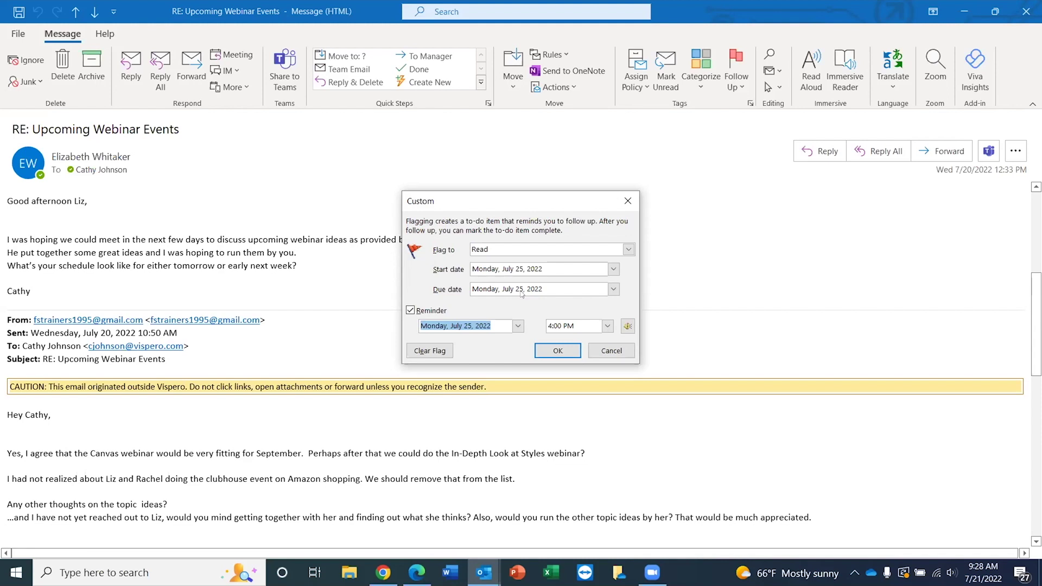
# Change the reminder time from 4:00 PM to 1:00 PM
pyautogui.hotkey('alt', 'Down')
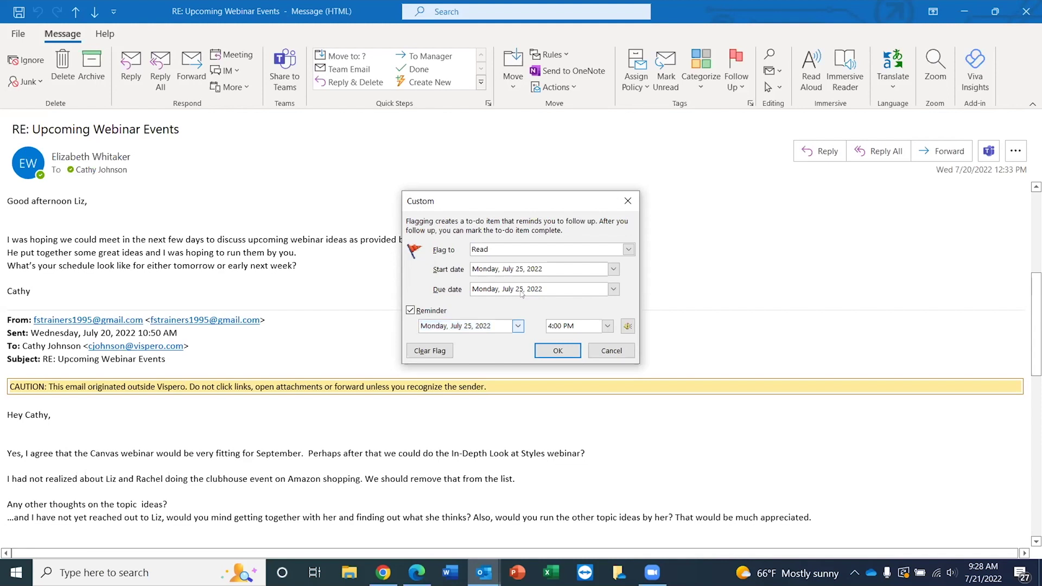
pyautogui.press('Tab')
pyautogui.write('3:30 PM')
pyautogui.press('Up')
pyautogui.press('Tab')
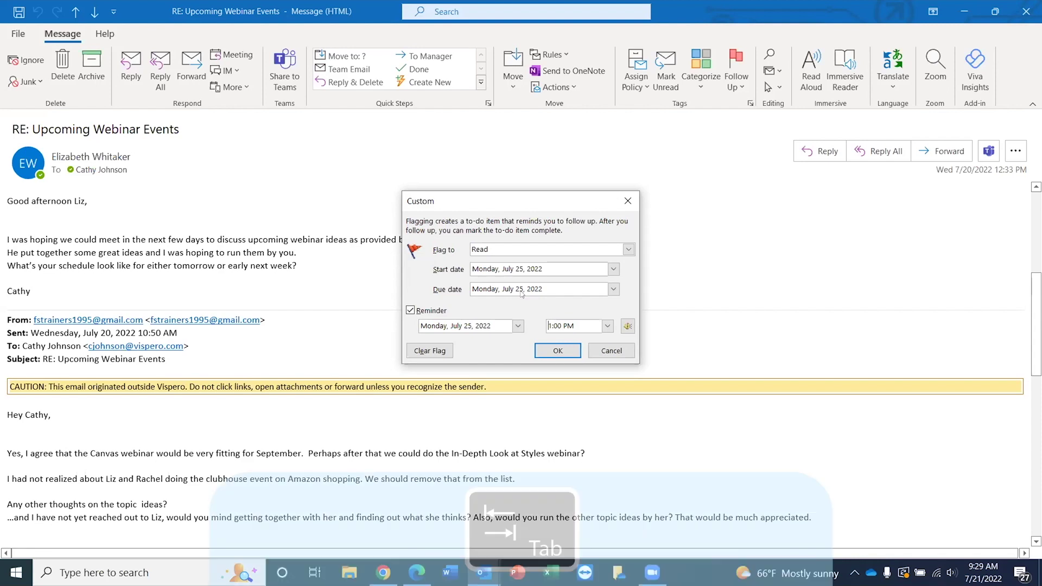
pyautogui.press('Tab')
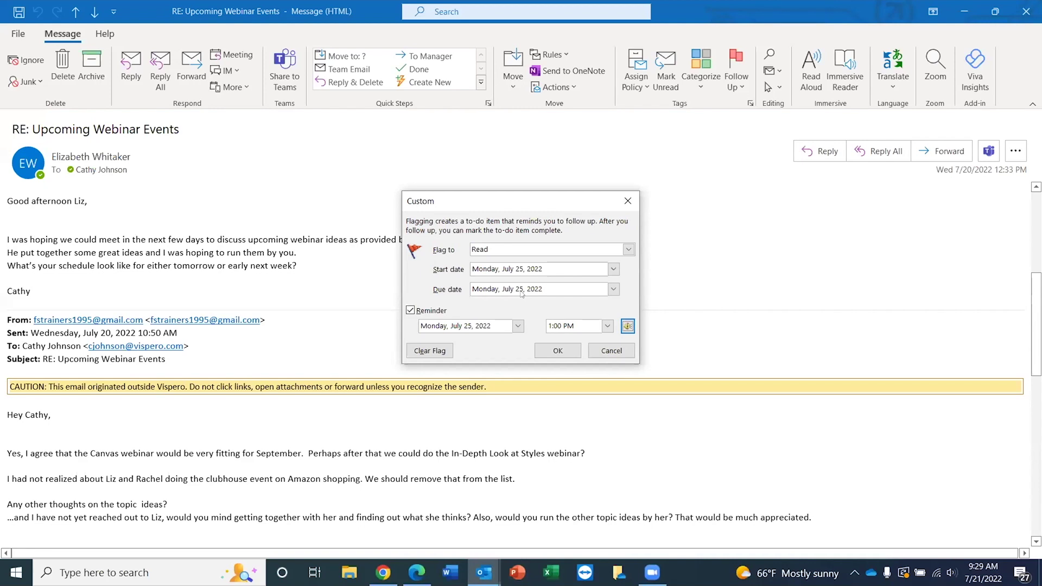
pyautogui.press('Tab')
# Confirm the Custom dialog to apply the Read flag dated July 25 with its 1:00 PM reminder
pyautogui.click(522, 294)
pyautogui.press('space')
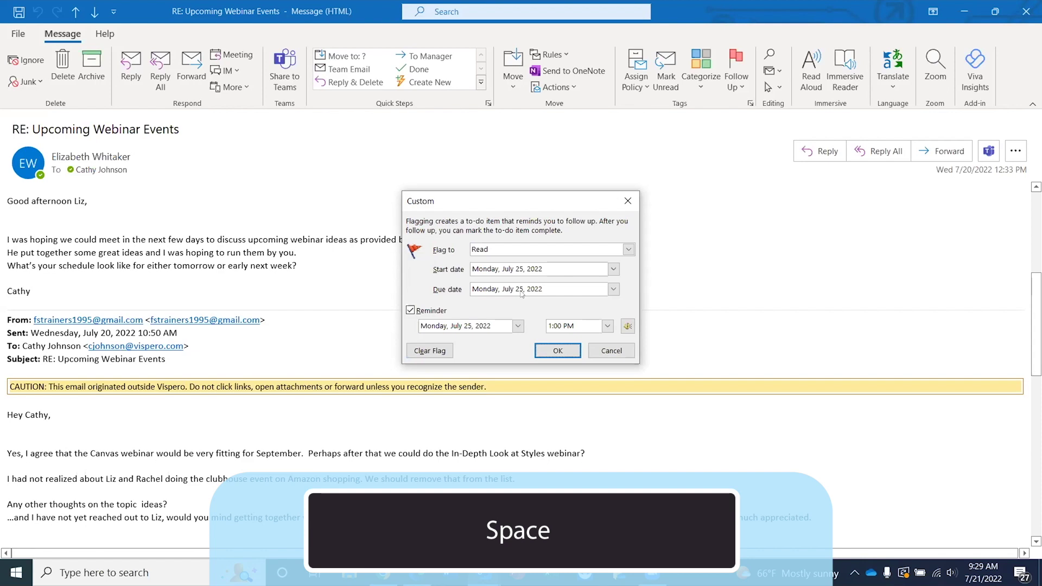